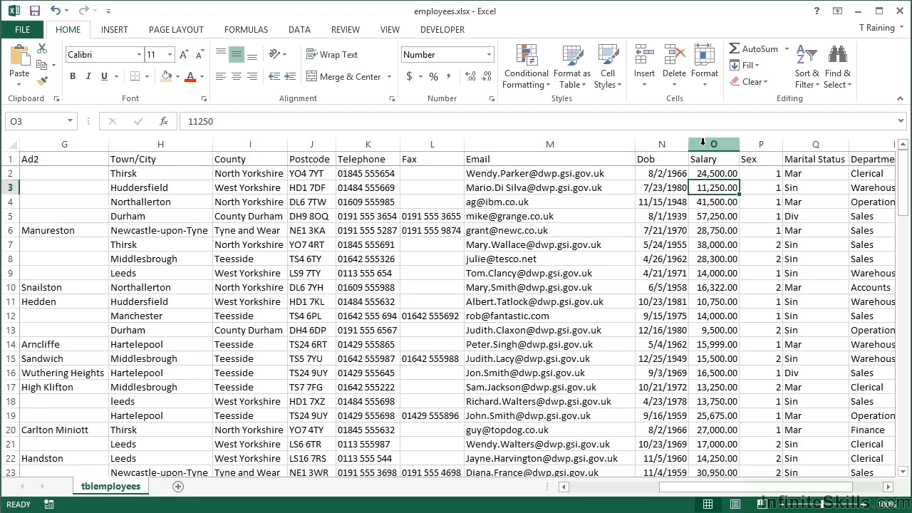
Insert a narrow blank column before Dob and give it the heading 'WeekDay Born'
{"action": "right_click", "coordinate": [661, 143]}
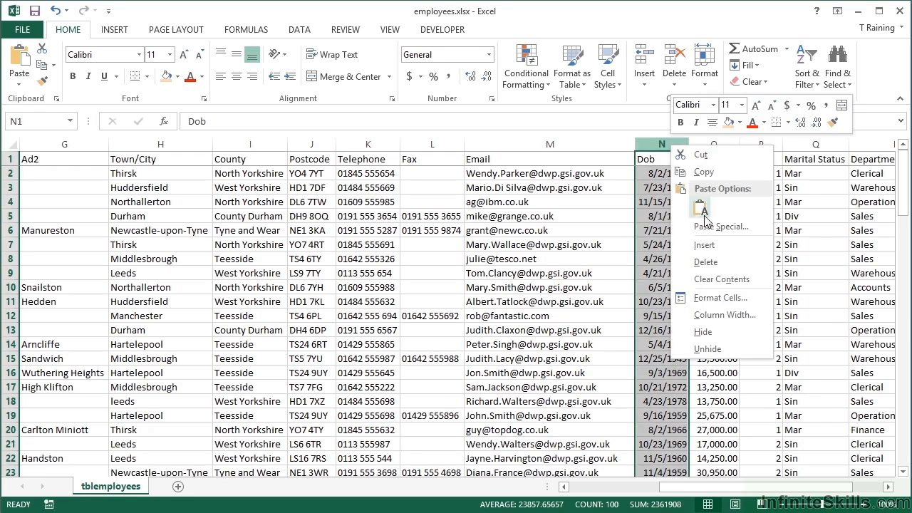
{"action": "left_click", "coordinate": [705, 245]}
{"action": "left_click", "coordinate": [753, 159]}
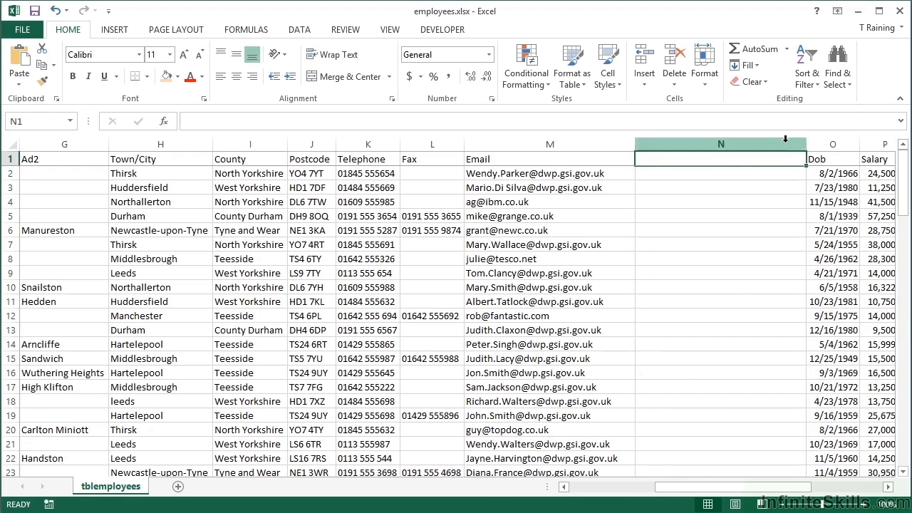
{"action": "left_click_drag", "start_coordinate": [804, 147], "coordinate": [764, 144]}
{"action": "type", "text": "Week"}
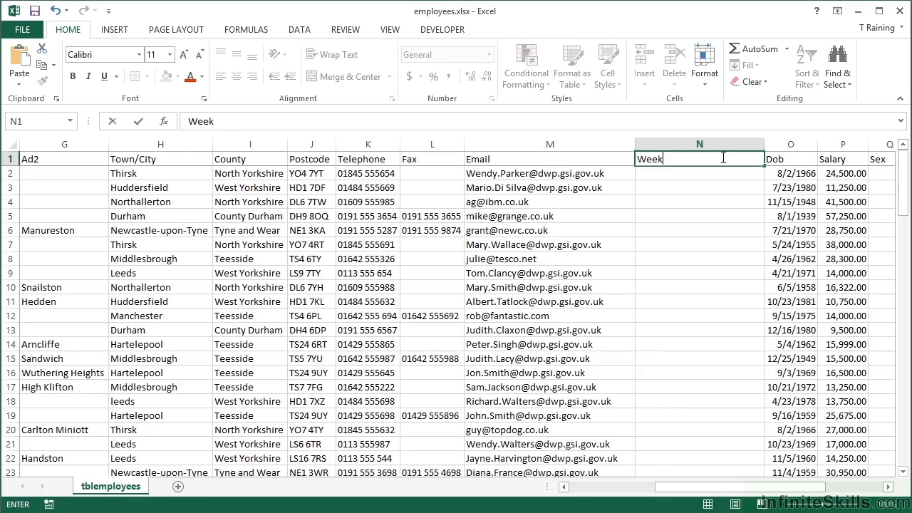
{"action": "type", "text": "Day Born"}
{"action": "key", "text": "Return"}
Enter =WEEKDAY(O2) in N2 and fill it down every employee row
{"action": "type", "text": "="}
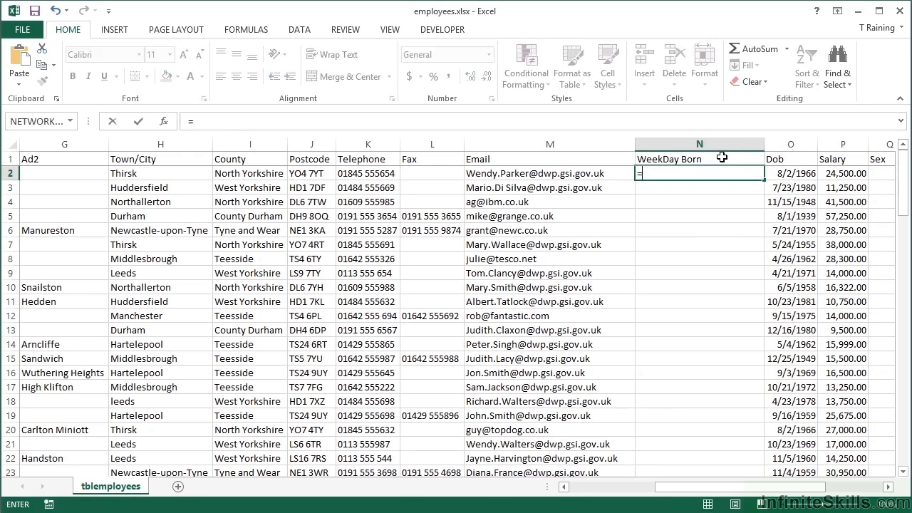
{"action": "type", "text": "weekday("}
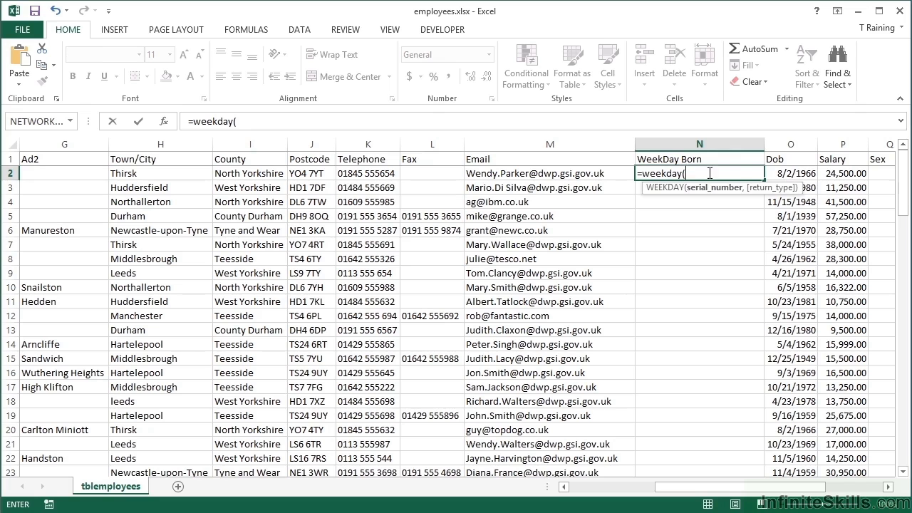
{"action": "left_click", "coordinate": [791, 174]}
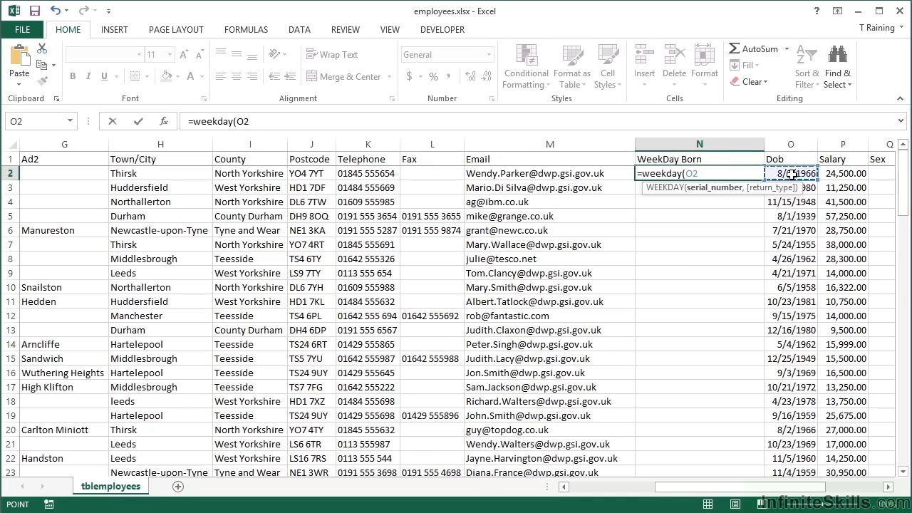
{"action": "type", "text": ")"}
{"action": "key", "text": "Return"}
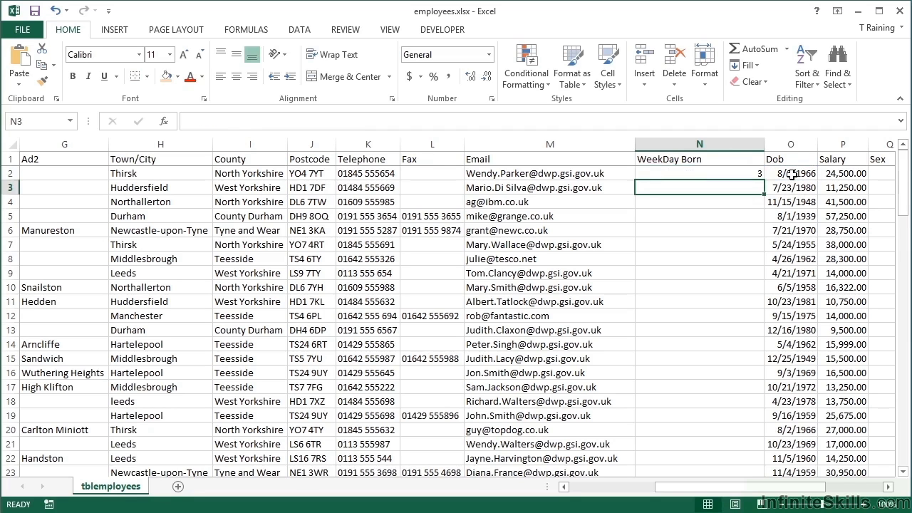
{"action": "key", "text": "Up"}
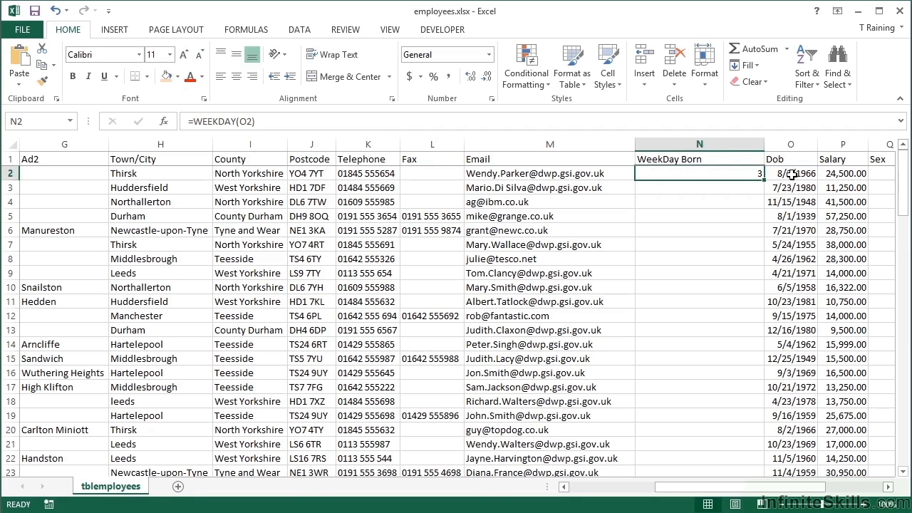
{"action": "double_click", "coordinate": [764, 180]}
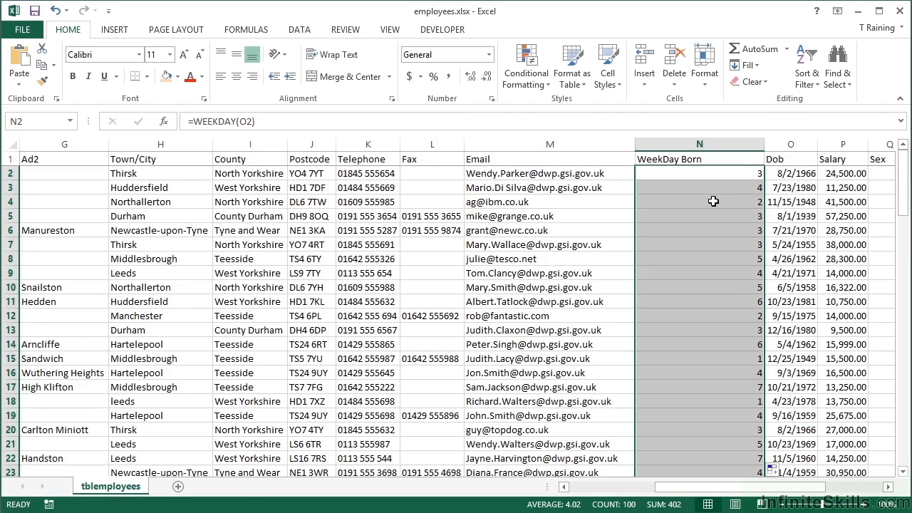
{"action": "scroll", "coordinate": [713, 201], "scroll_direction": "down", "scroll_amount": 11}
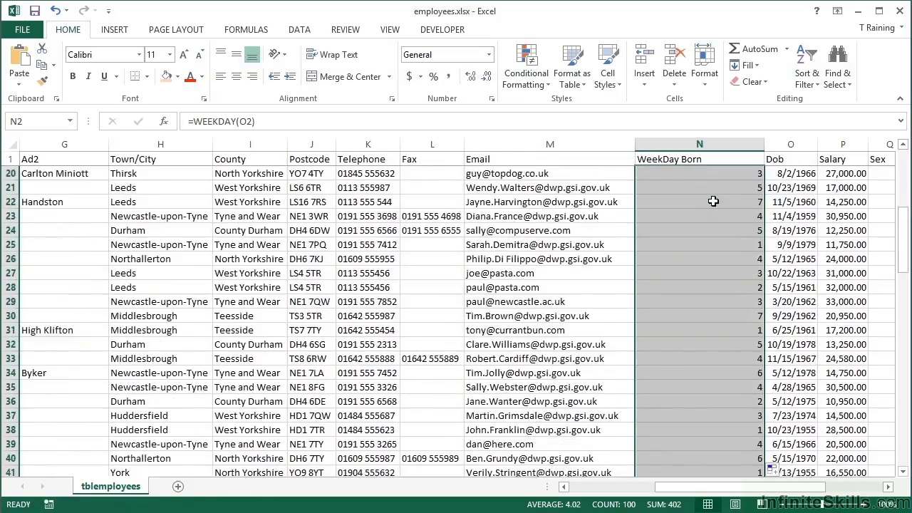
{"action": "scroll", "coordinate": [713, 201], "scroll_direction": "down", "scroll_amount": 3}
{"action": "scroll", "coordinate": [713, 201], "scroll_direction": "up", "scroll_amount": 14}
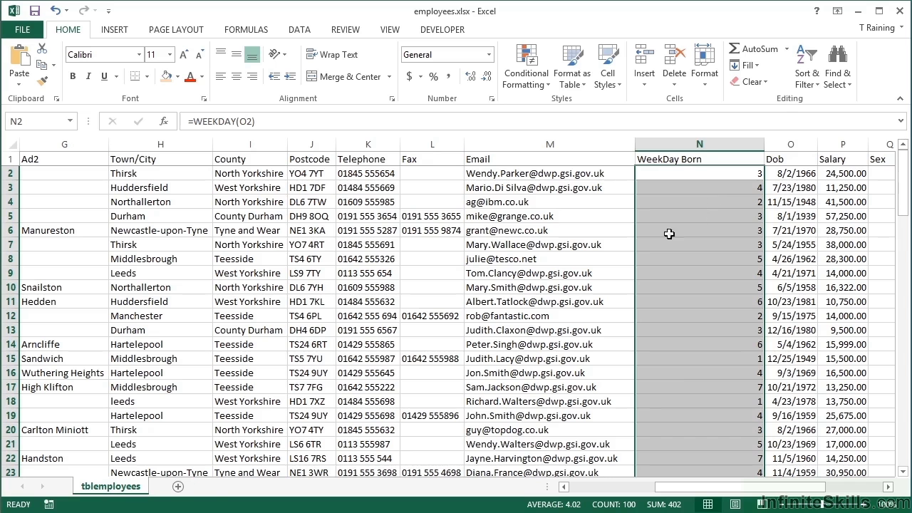
Add a new sheet named 1 and fill A1:A7 with the numbers 1 to 7
{"action": "left_click", "coordinate": [179, 489]}
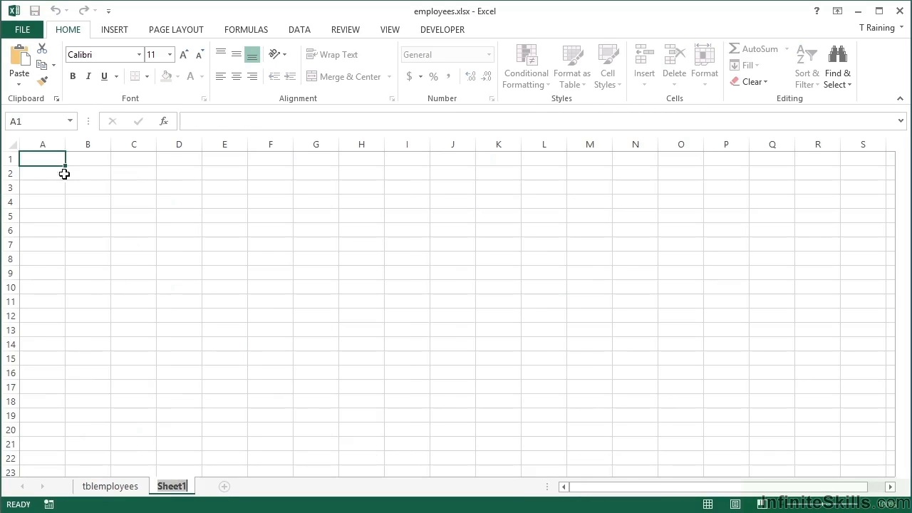
{"action": "type", "text": "1"}
{"action": "key", "text": "Return"}
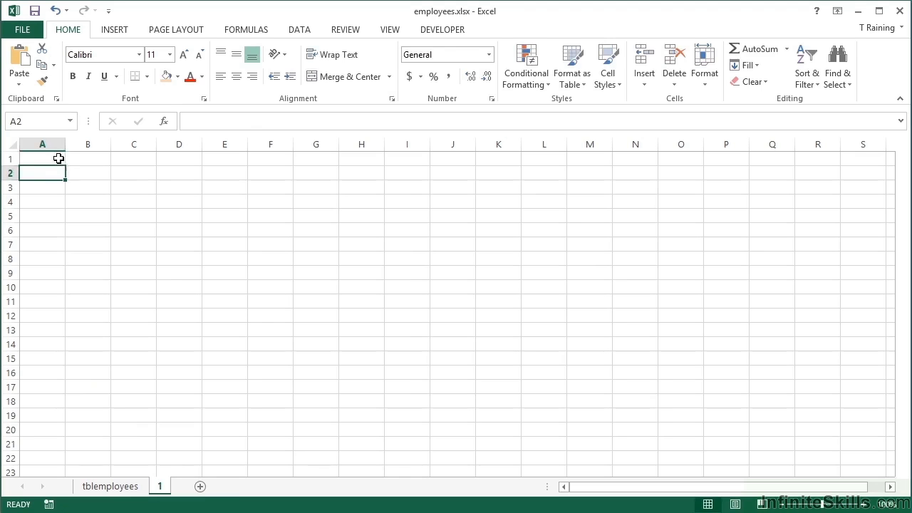
{"action": "left_click", "coordinate": [57, 159]}
{"action": "type", "text": "1"}
{"action": "key", "text": "Return"}
{"action": "type", "text": "2"}
{"action": "left_click_drag", "start_coordinate": [56, 161], "coordinate": [57, 173]}
{"action": "left_click_drag", "start_coordinate": [66, 180], "coordinate": [65, 251]}
Fill B1:B7 with Monday through Sunday, widen column B, and select A1:B7 for naming
{"action": "left_click", "coordinate": [95, 161]}
{"action": "type", "text": "Monday"}
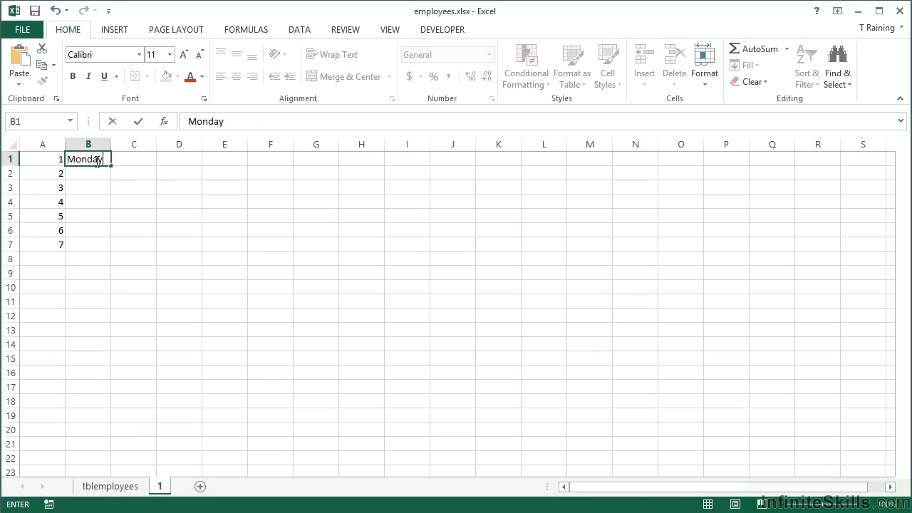
{"action": "key", "text": "Return"}
{"action": "left_click", "coordinate": [95, 161]}
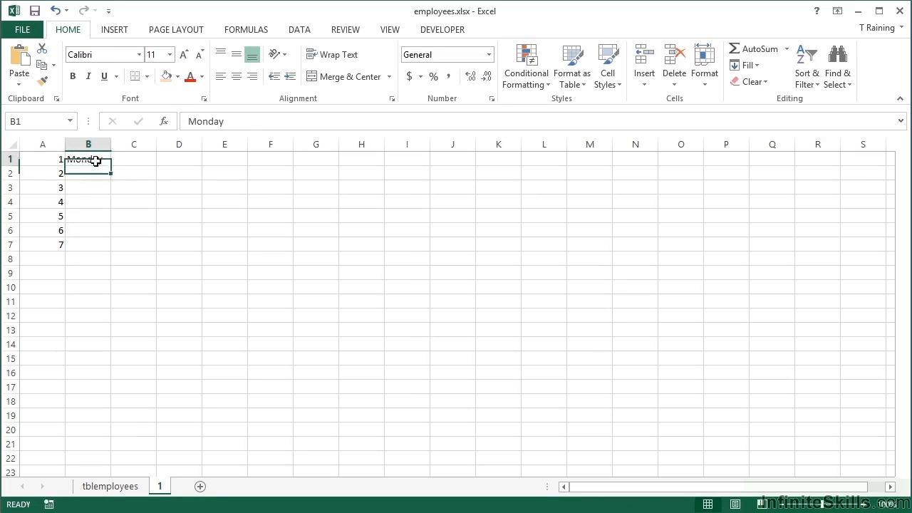
{"action": "left_click_drag", "start_coordinate": [111, 166], "coordinate": [104, 244]}
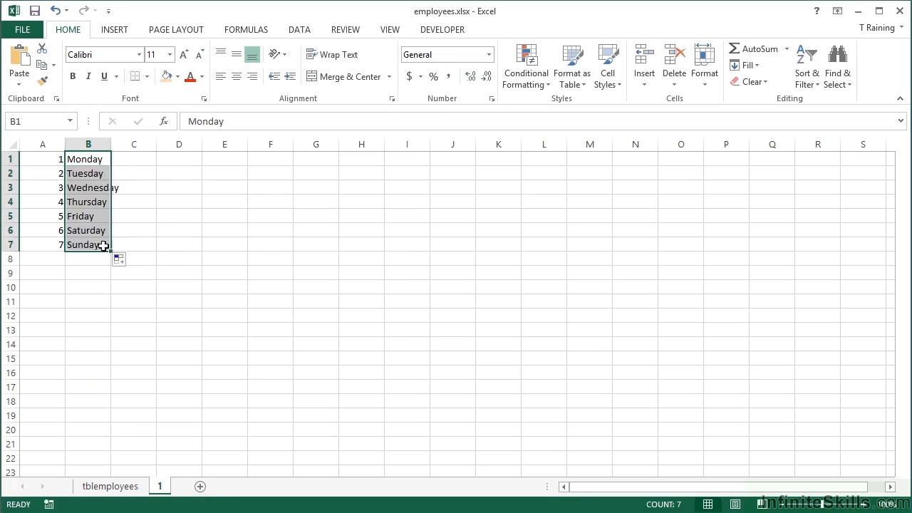
{"action": "left_click_drag", "start_coordinate": [111, 145], "coordinate": [118, 144]}
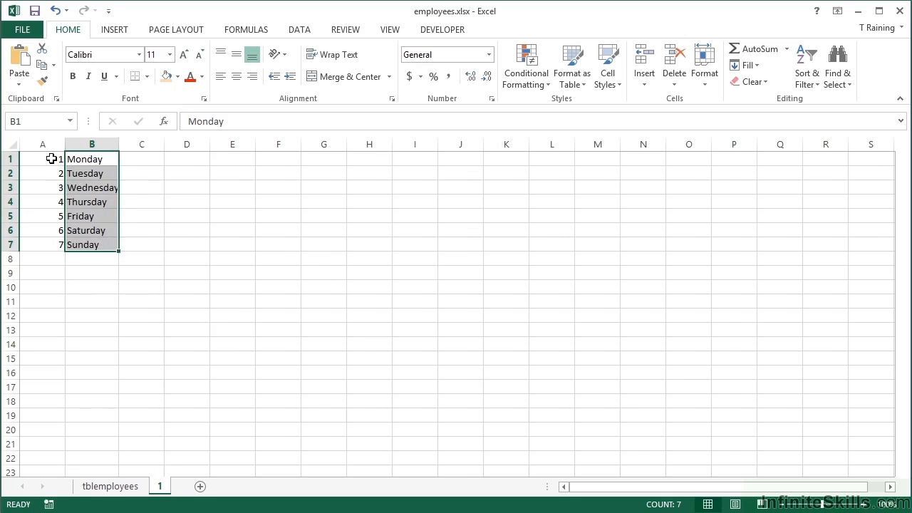
{"action": "left_click_drag", "start_coordinate": [55, 158], "coordinate": [81, 243]}
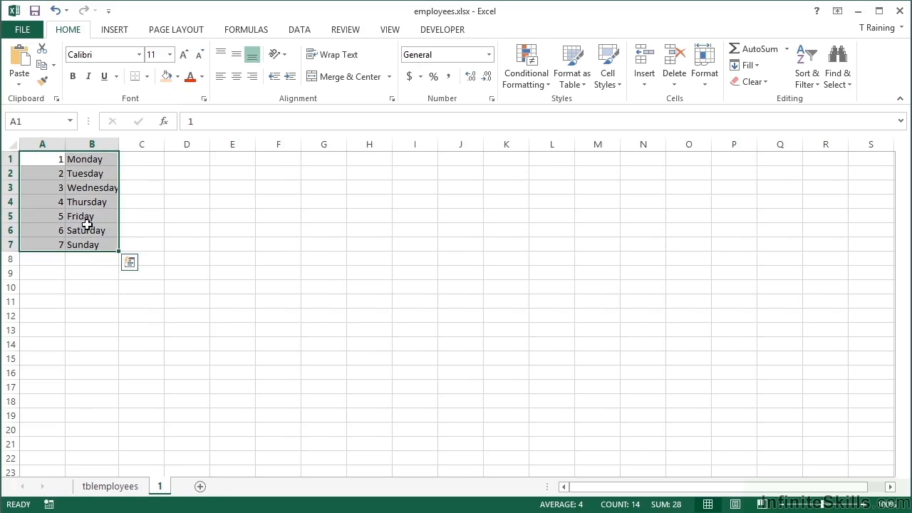
{"action": "left_click", "coordinate": [37, 123]}
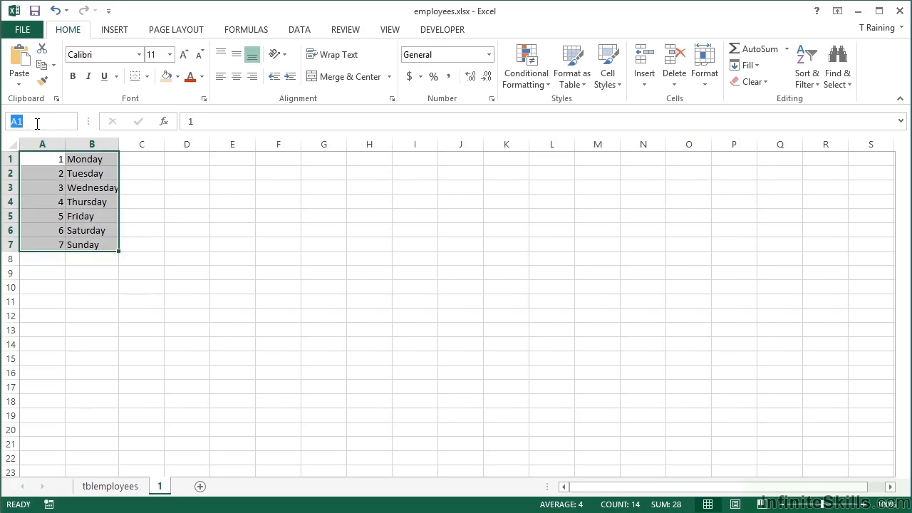
Name the selected range 'days' and return to the tblemployees sheet
{"action": "type", "text": "days"}
{"action": "key", "text": "Return"}
{"action": "left_click", "coordinate": [110, 485]}
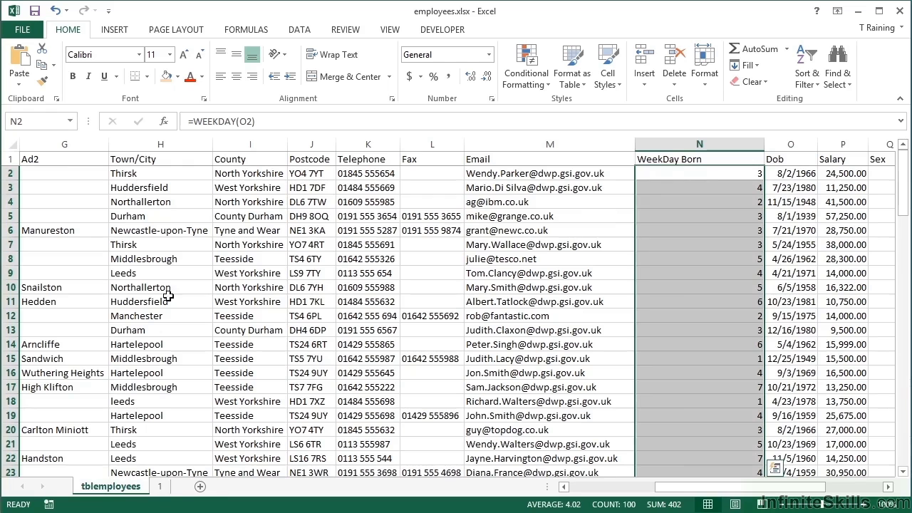
Change N2 to =VLOOKUP(WEEKDAY(O2),days,2,FALSE) and copy it down the WeekDay Born column
{"action": "left_click_drag", "start_coordinate": [700, 172], "coordinate": [703, 173]}
{"action": "left_click", "coordinate": [703, 173]}
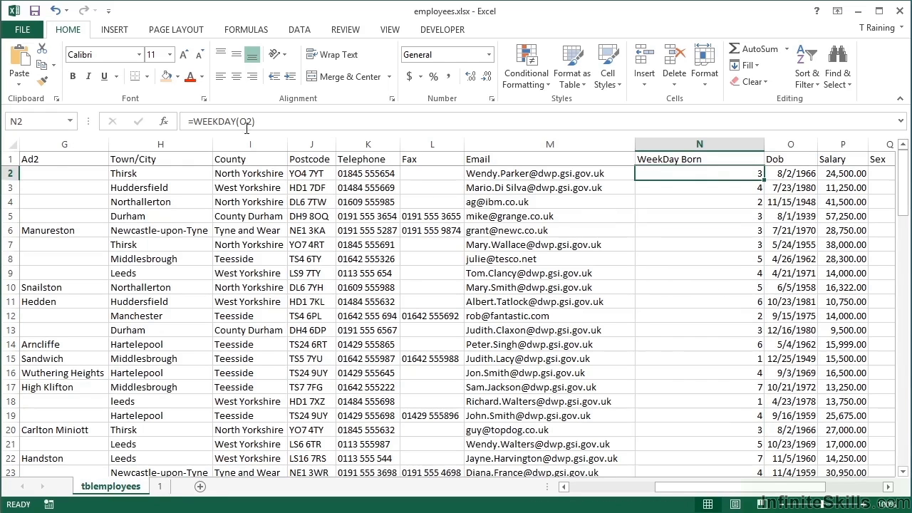
{"action": "left_click", "coordinate": [195, 121]}
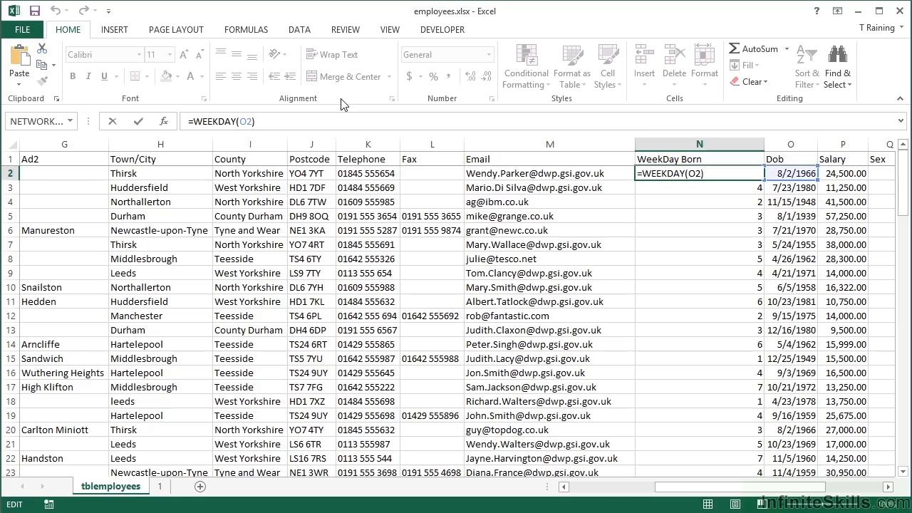
{"action": "type", "text": "vlook"}
{"action": "type", "text": "up("}
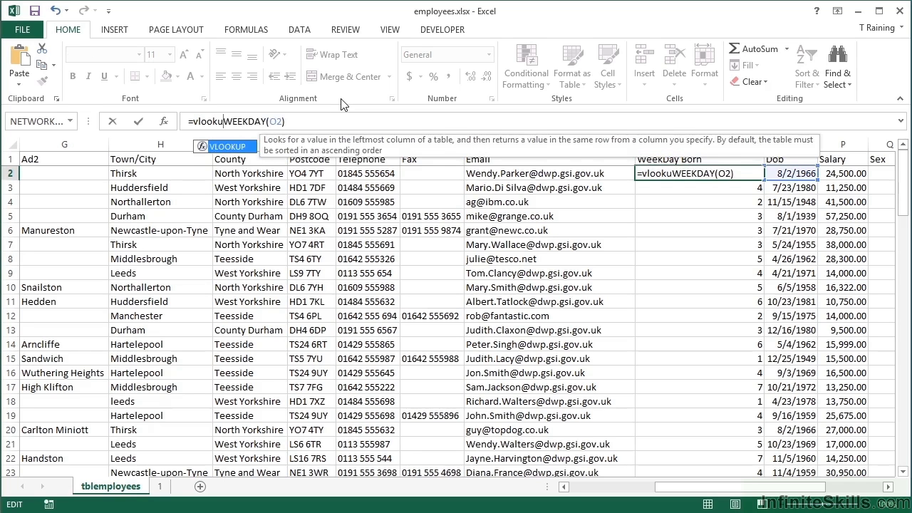
{"action": "left_click", "coordinate": [298, 121]}
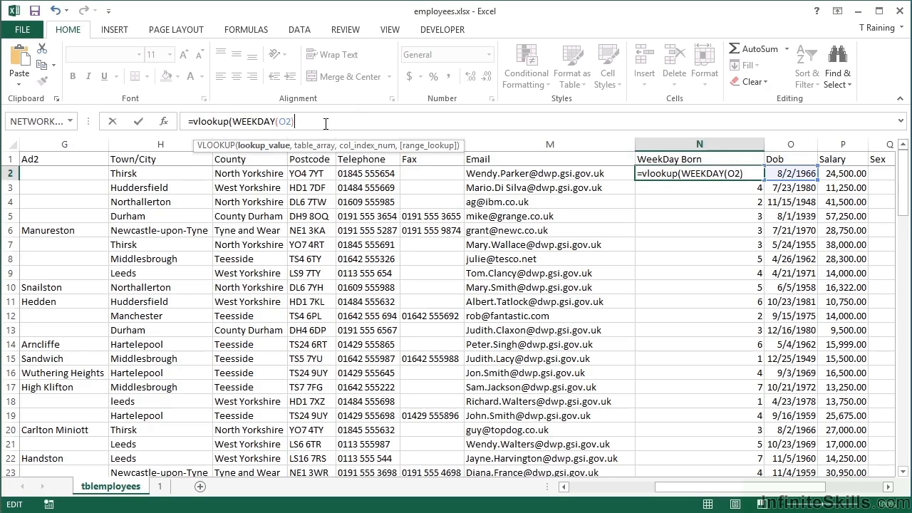
{"action": "type", "text": ","}
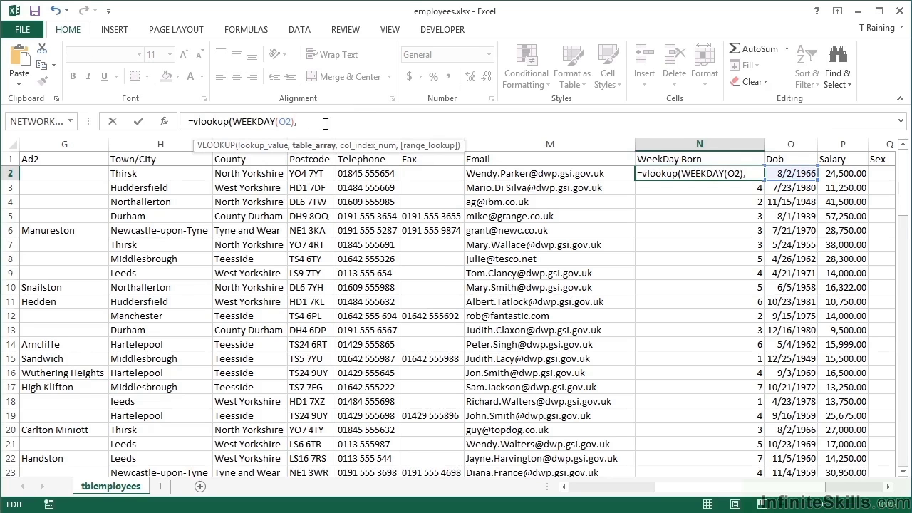
{"action": "type", "text": "days"}
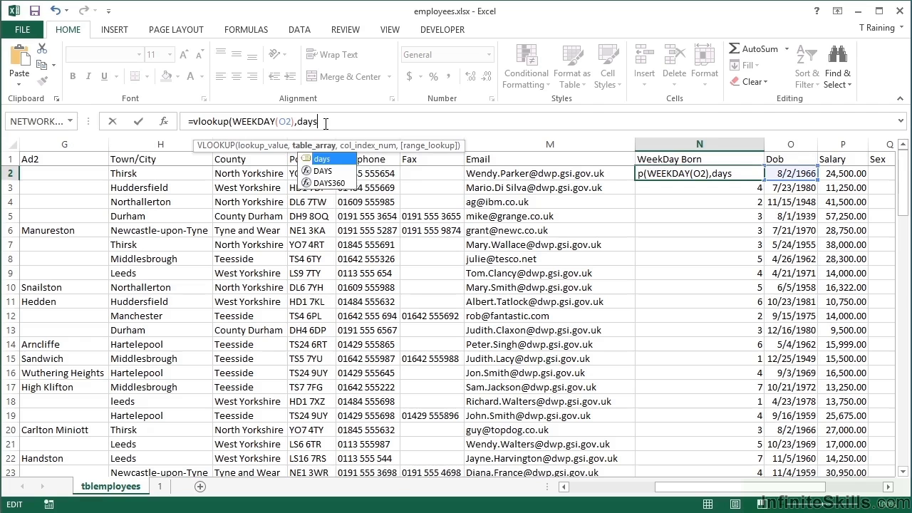
{"action": "type", "text": ",2,"}
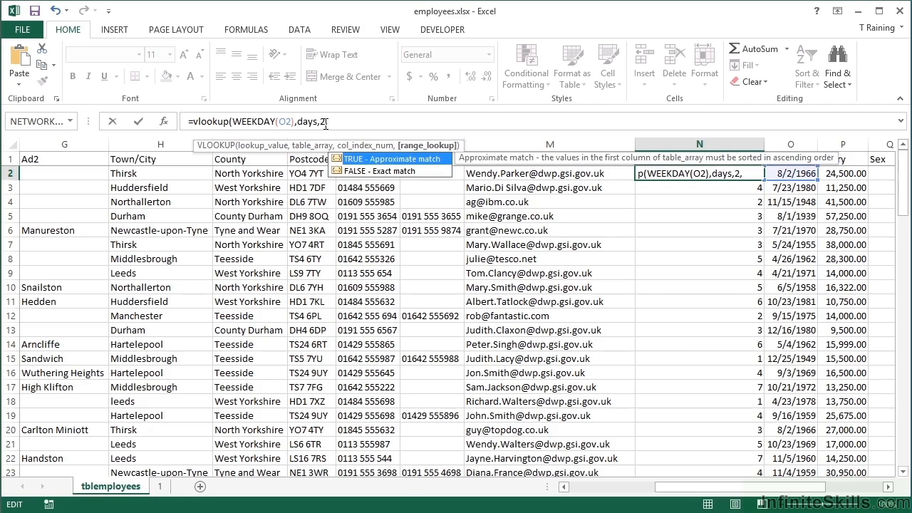
{"action": "type", "text": "false)"}
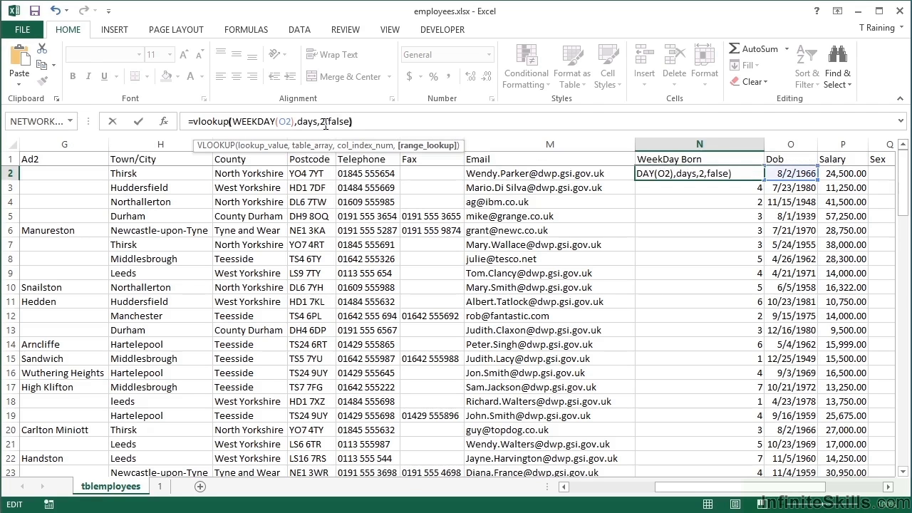
{"action": "key", "text": "Return"}
{"action": "left_click", "coordinate": [712, 176]}
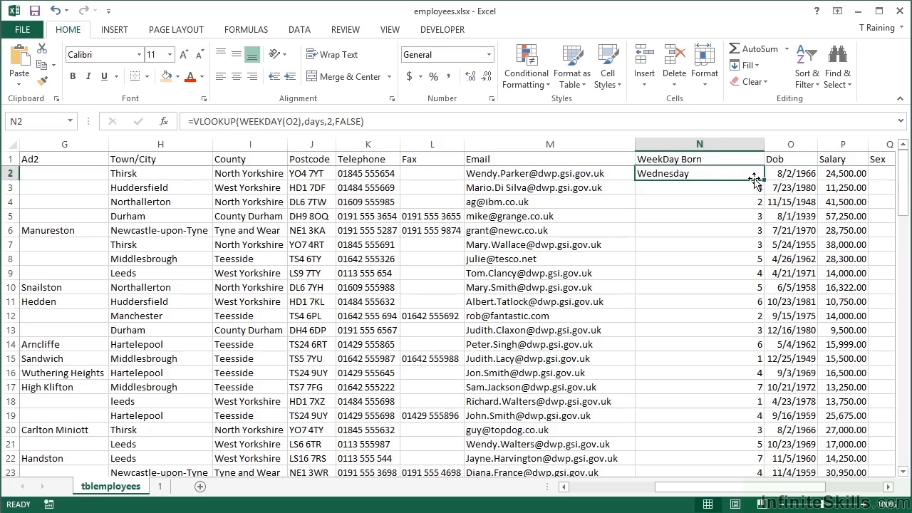
{"action": "double_click", "coordinate": [764, 180]}
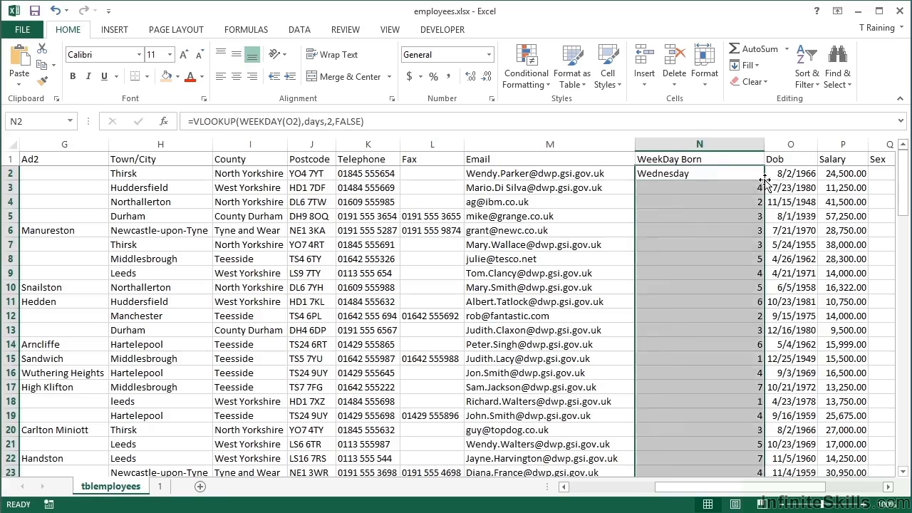
{"action": "scroll", "coordinate": [692, 219], "scroll_direction": "down", "scroll_amount": 8}
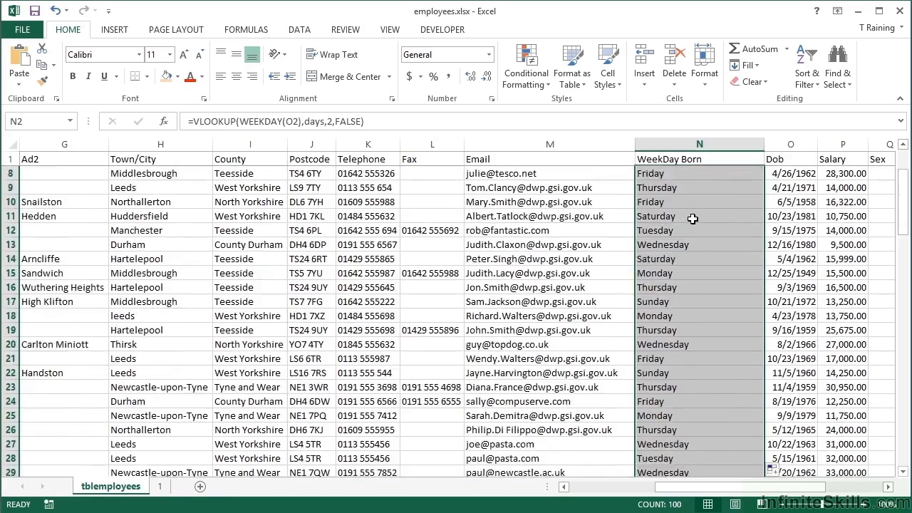
{"action": "scroll", "coordinate": [692, 218], "scroll_direction": "up", "scroll_amount": 8}
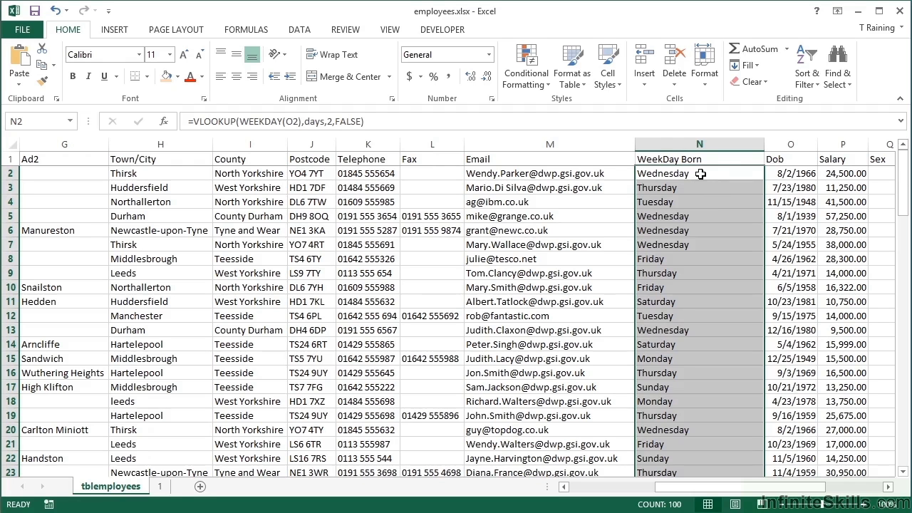
Change N2 to WEEKDAY(O2,2) so Monday is day 1, then fill it down column N
{"action": "double_click", "coordinate": [701, 174]}
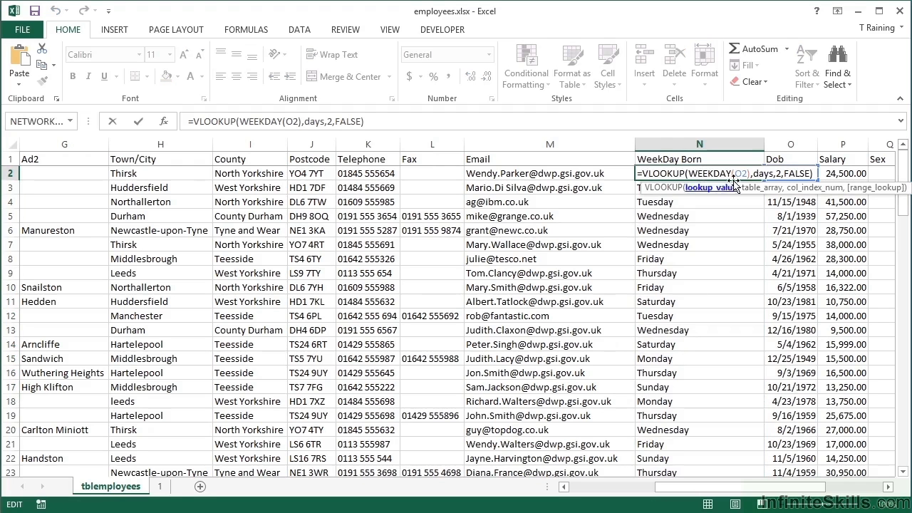
{"action": "left_click", "coordinate": [747, 173]}
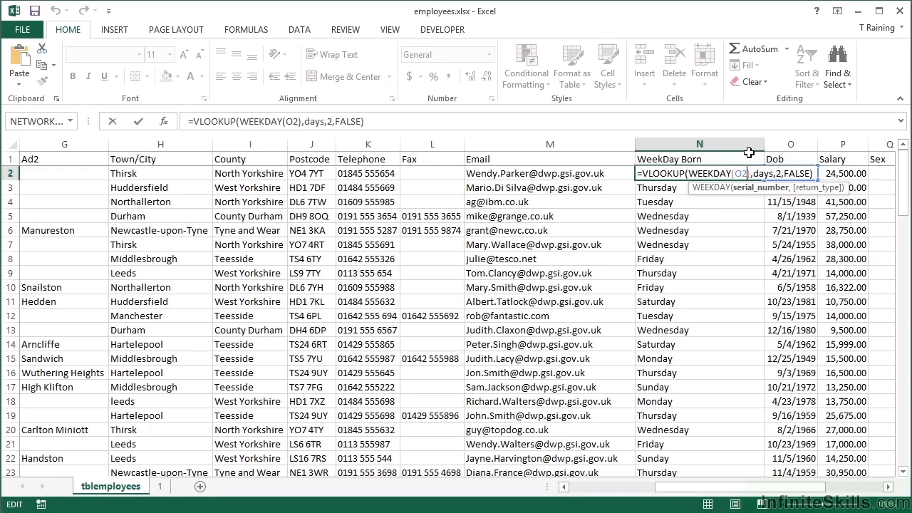
{"action": "type", "text": ","}
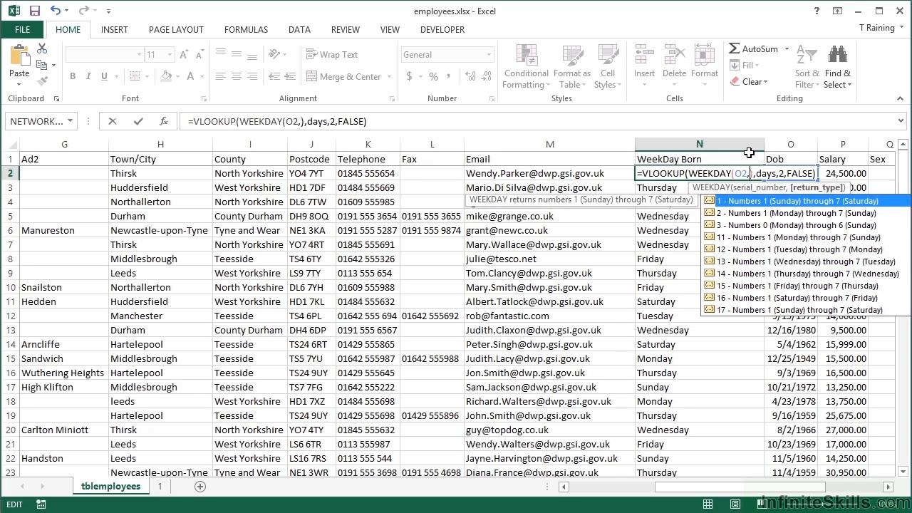
{"action": "key", "text": "Down"}
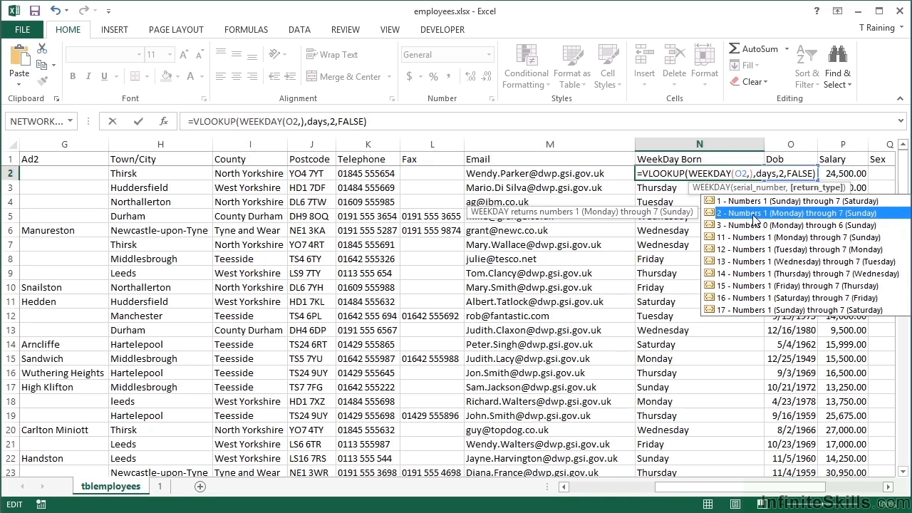
{"action": "double_click", "coordinate": [743, 213]}
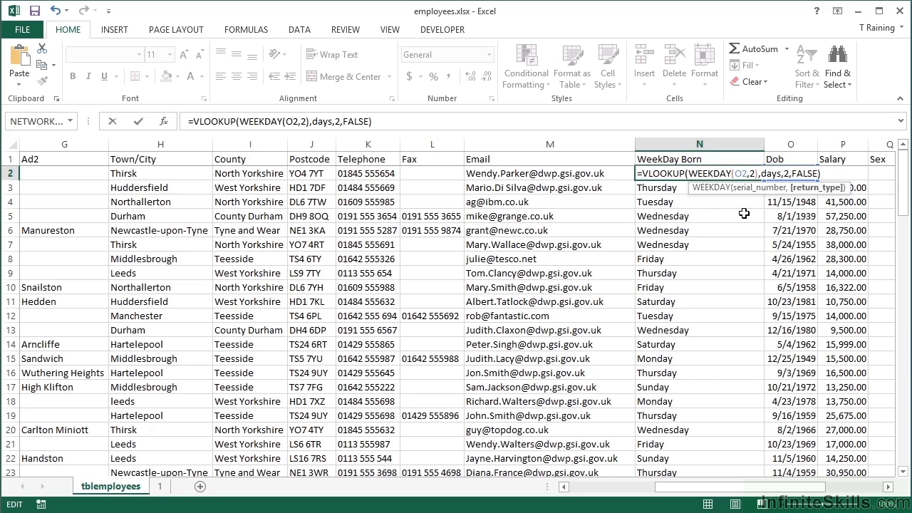
{"action": "key", "text": "Return"}
{"action": "key", "text": "Up"}
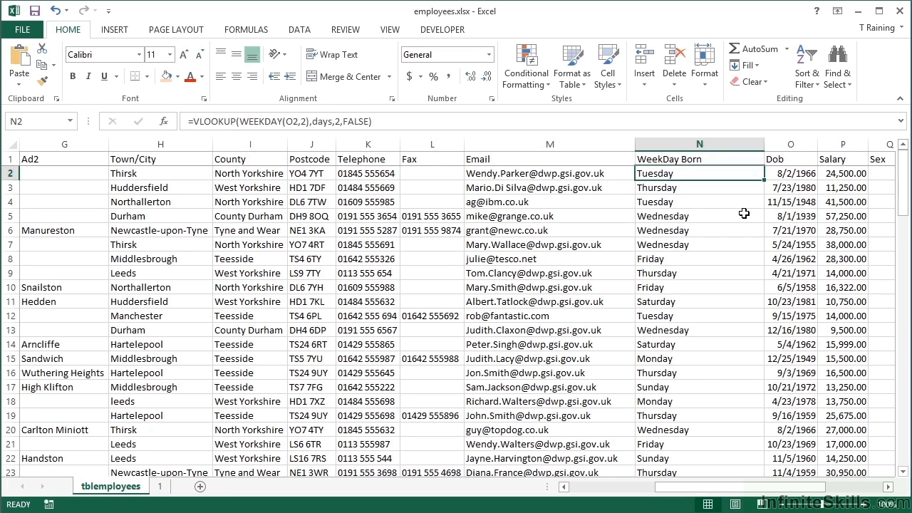
{"action": "double_click", "coordinate": [765, 180]}
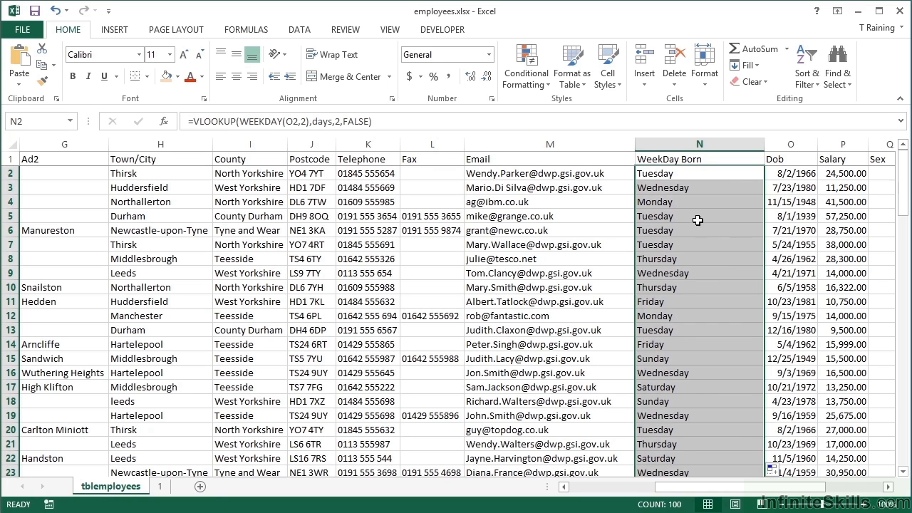
{"action": "double_click", "coordinate": [690, 175]}
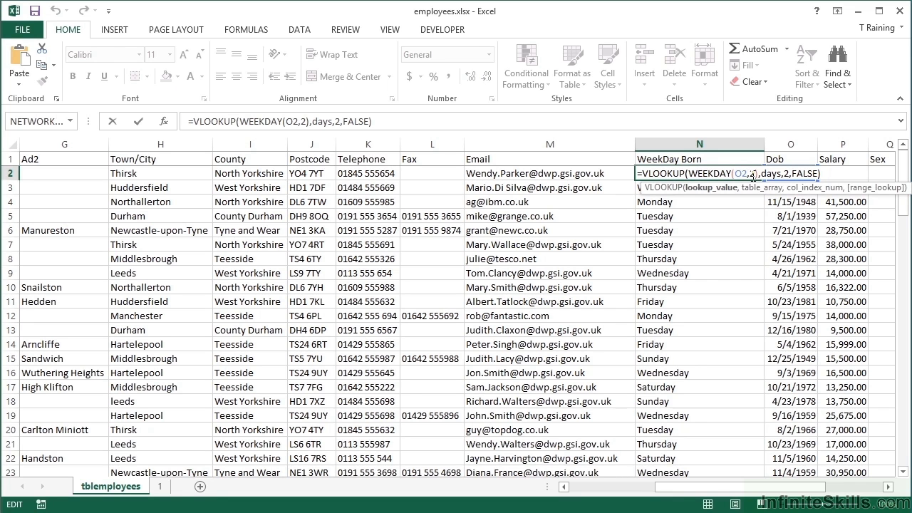
{"action": "left_click", "coordinate": [754, 174]}
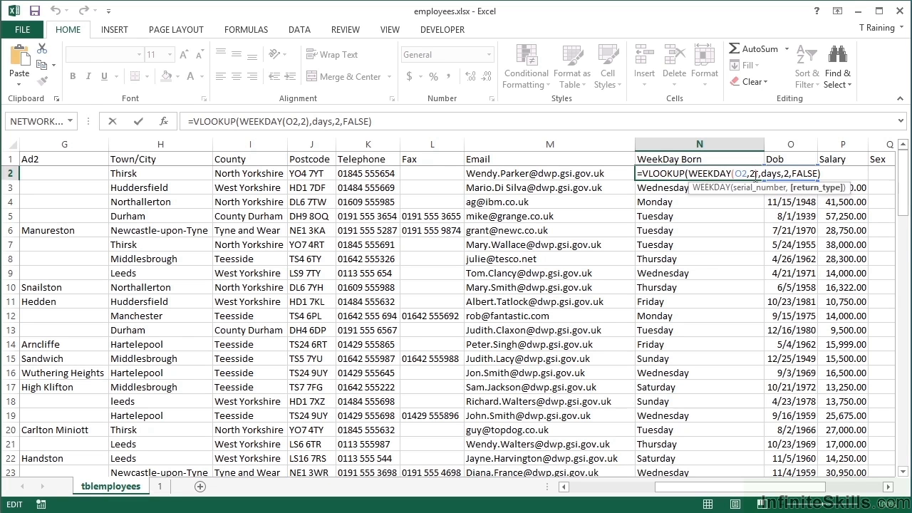
{"action": "key", "text": "Return"}
{"action": "left_click", "coordinate": [166, 488]}
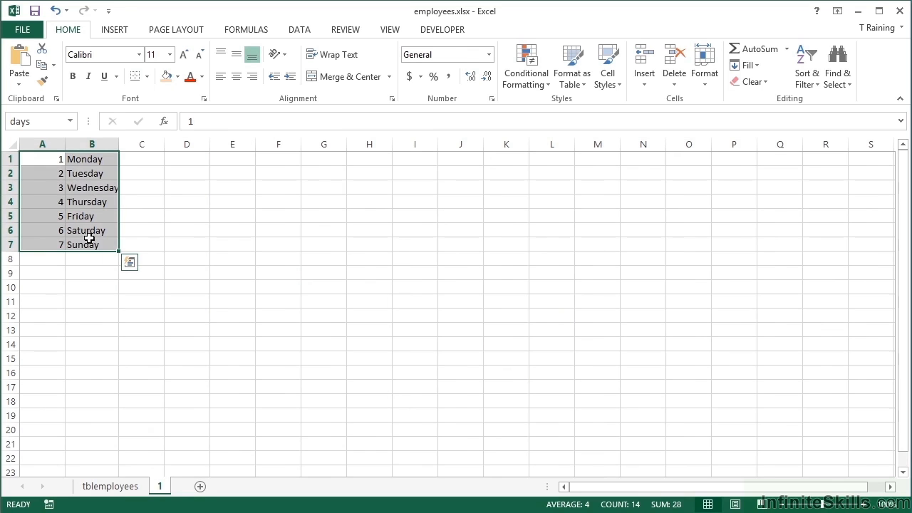
{"action": "left_click", "coordinate": [61, 159]}
{"action": "left_click", "coordinate": [58, 171]}
{"action": "left_click", "coordinate": [56, 188]}
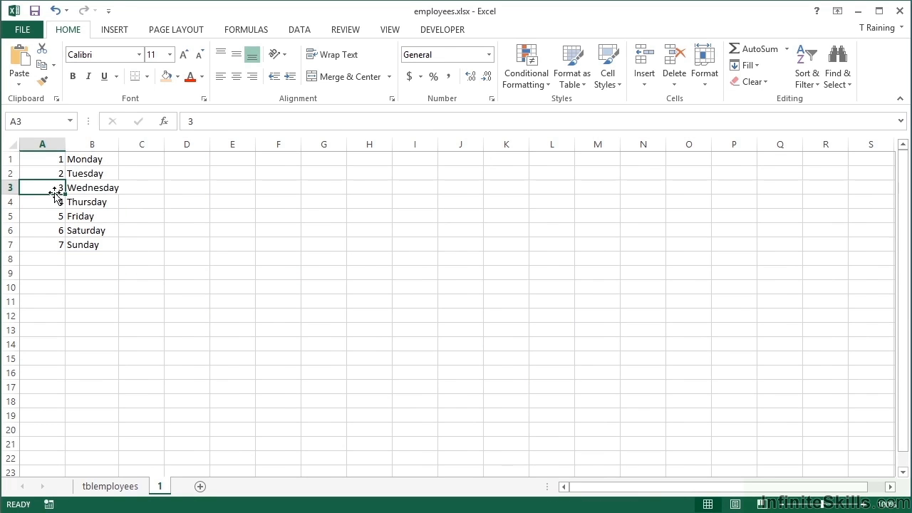
{"action": "left_click", "coordinate": [120, 487]}
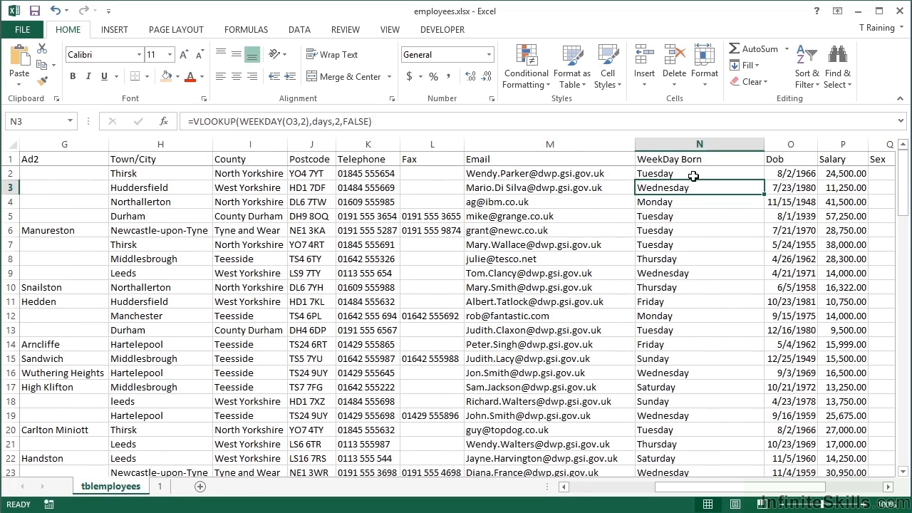
{"action": "double_click", "coordinate": [686, 173]}
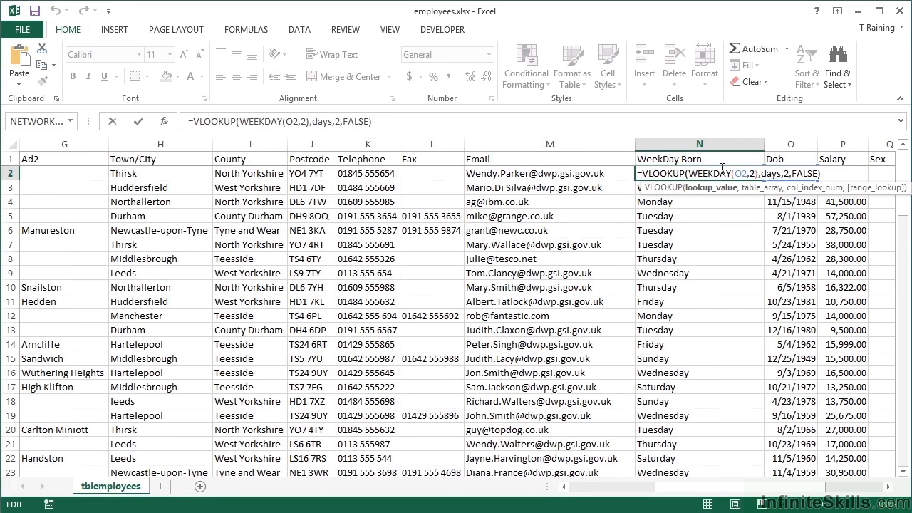